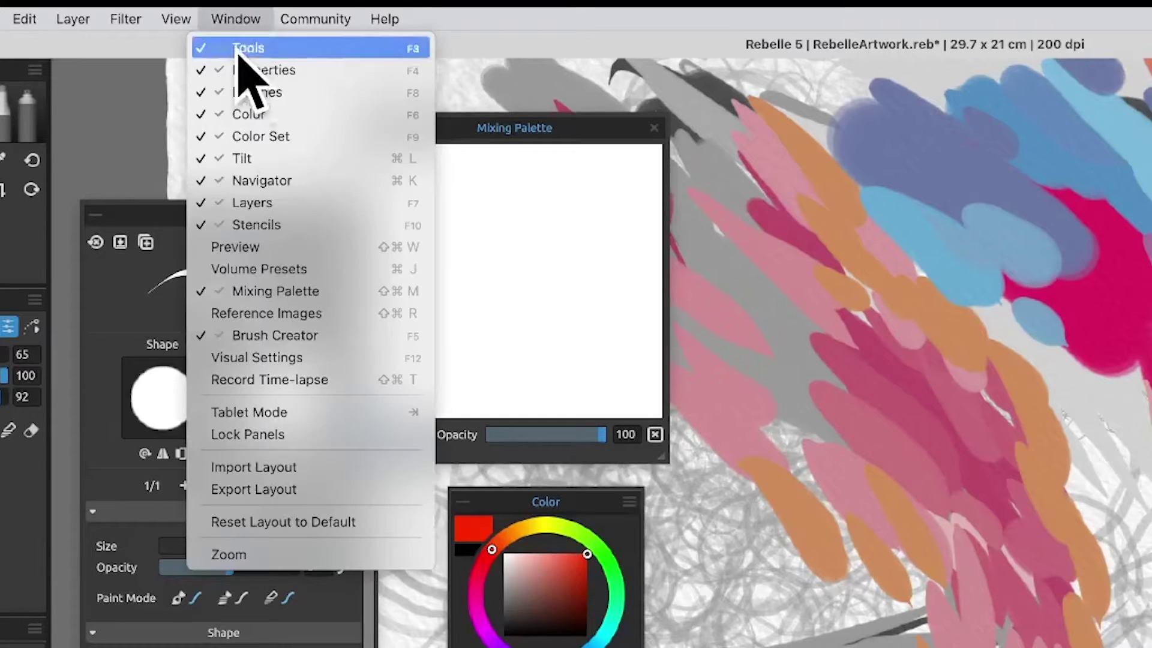
Dismiss the Window menu so the empty Mixing Palette panel shows at 100 opacity
left_click(555, 126)
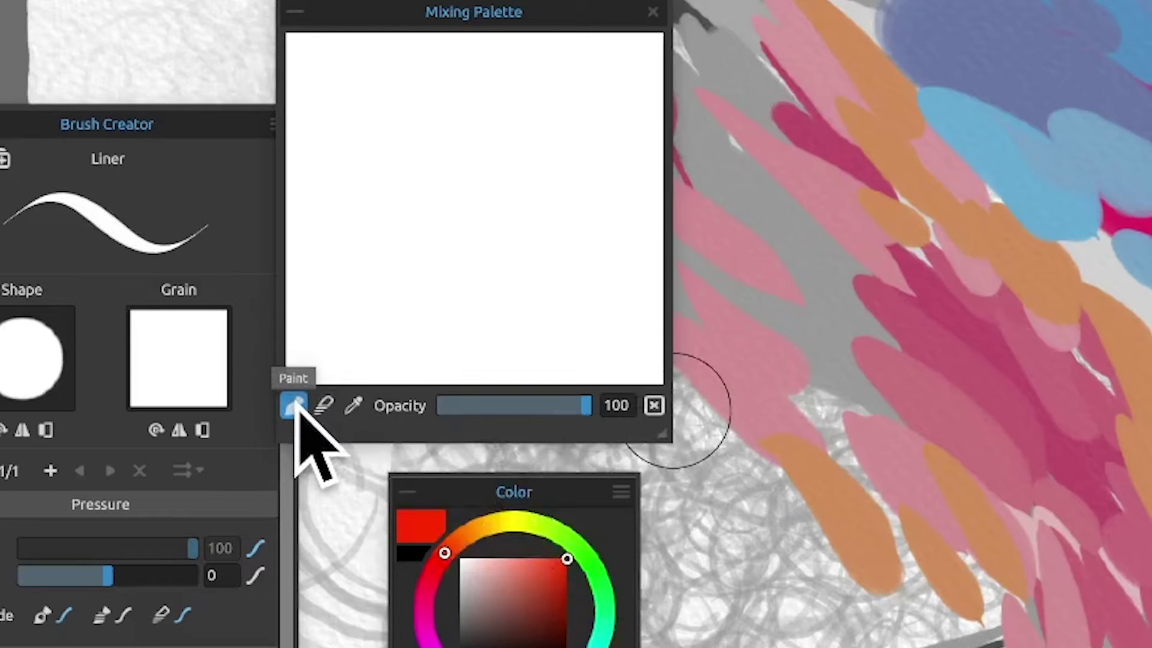
Paint red, yellow and green dabs next to each other on the Mixing Palette
mouse_move(451, 114)
left_mouse_down()
mouse_move(497, 171)
mouse_move(417, 111)
mouse_move(508, 195)
mouse_move(447, 161)
mouse_move(432, 141)
left_mouse_up()
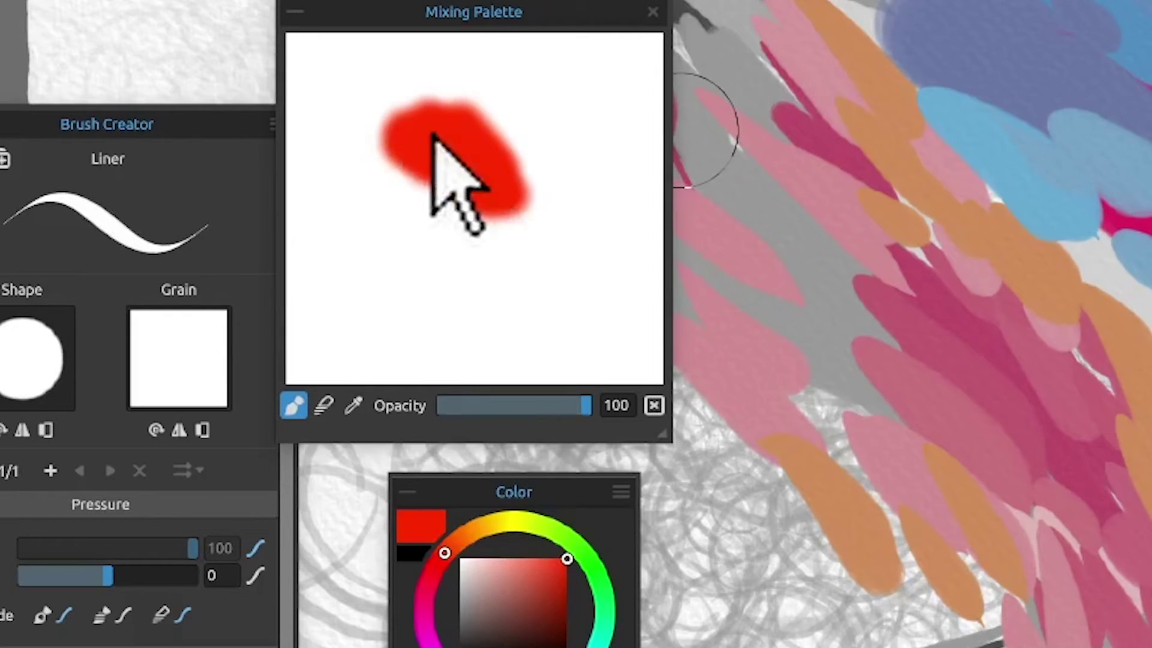
left_click(518, 525)
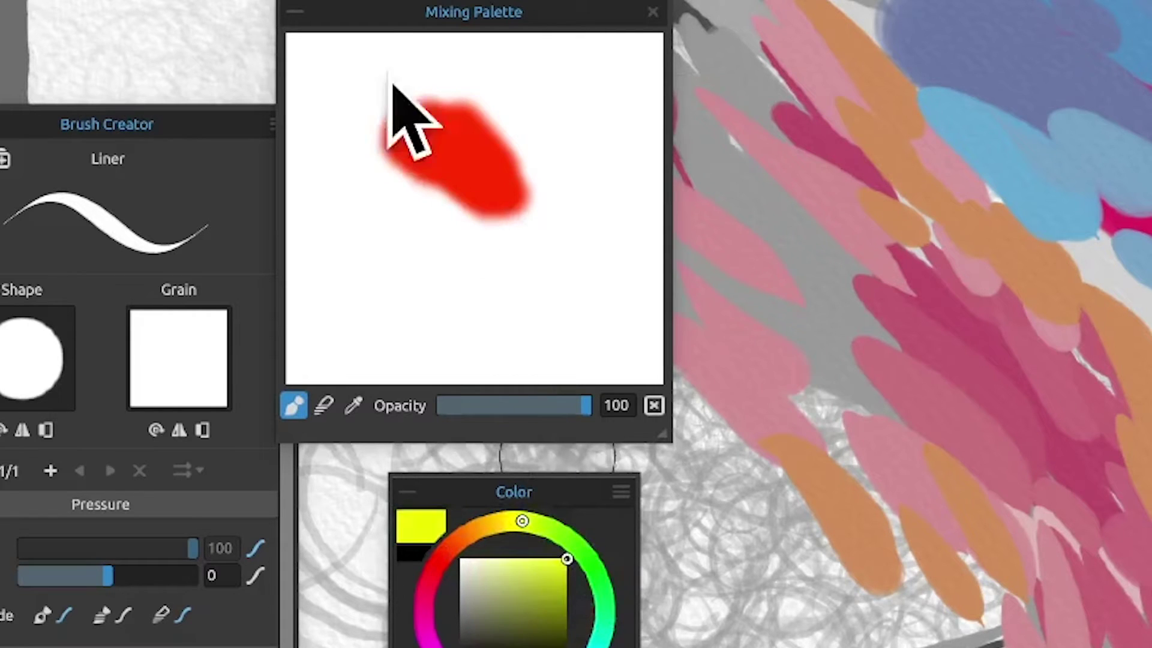
left_click_drag(456, 240, 336, 141)
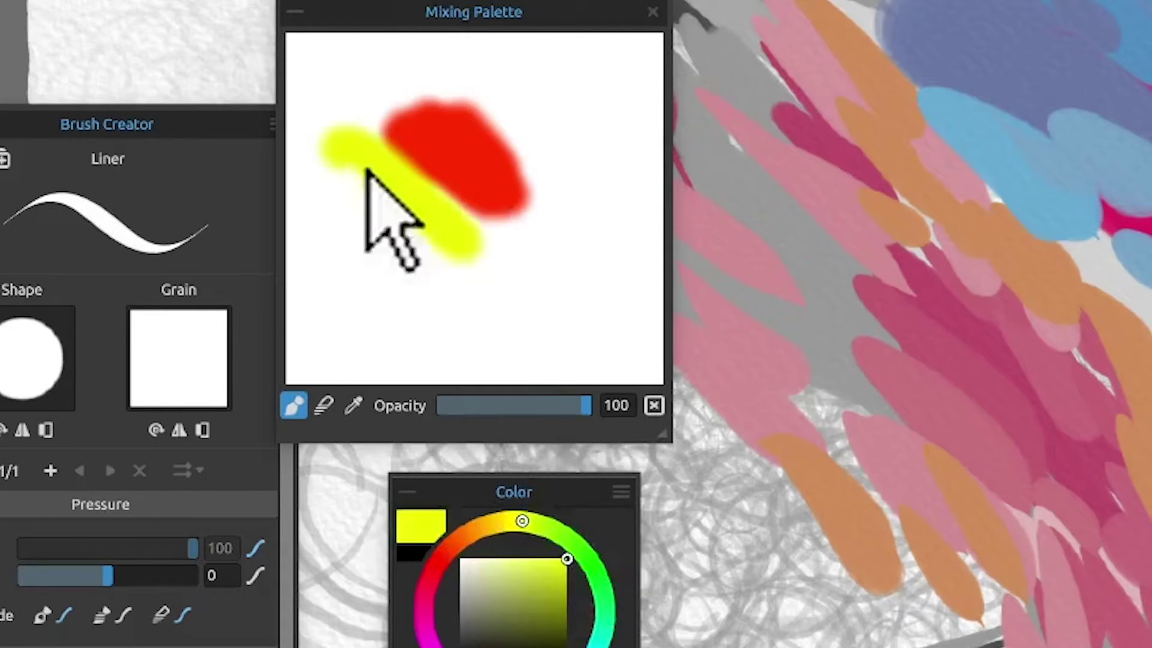
left_click(596, 575)
left_click_drag(315, 177, 390, 240)
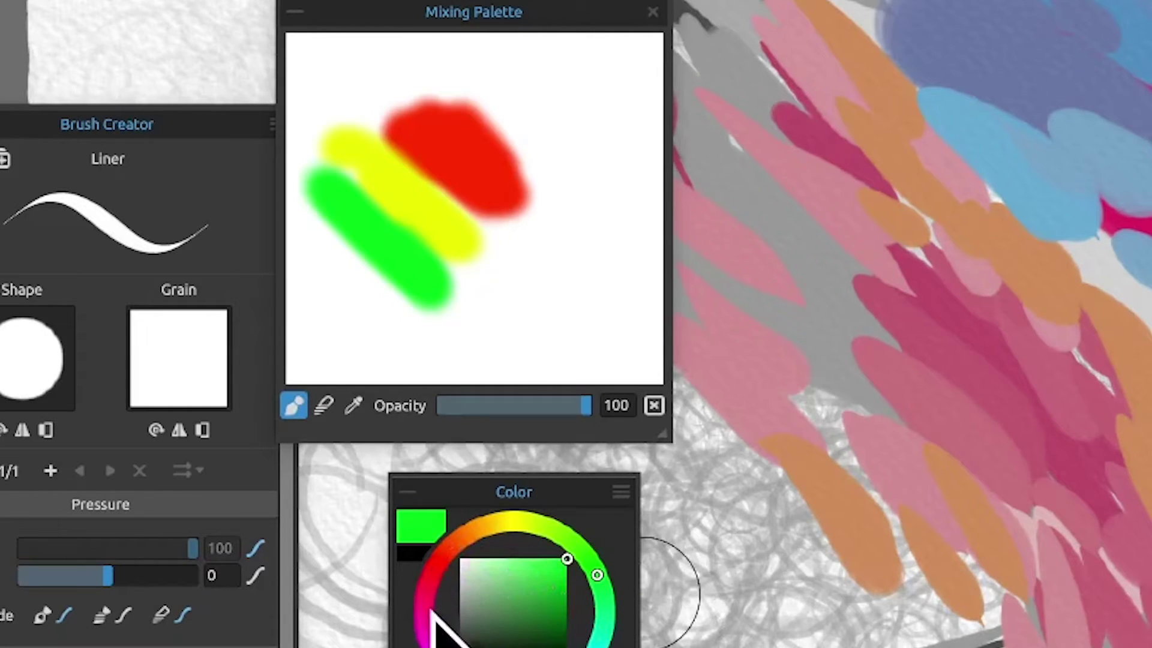
Mix a soft pink over the red dab, then add a stronger magenta dab beside it
left_click(425, 627)
mouse_move(528, 600)
left_mouse_down()
mouse_move(540, 604)
mouse_move(505, 555)
left_mouse_up()
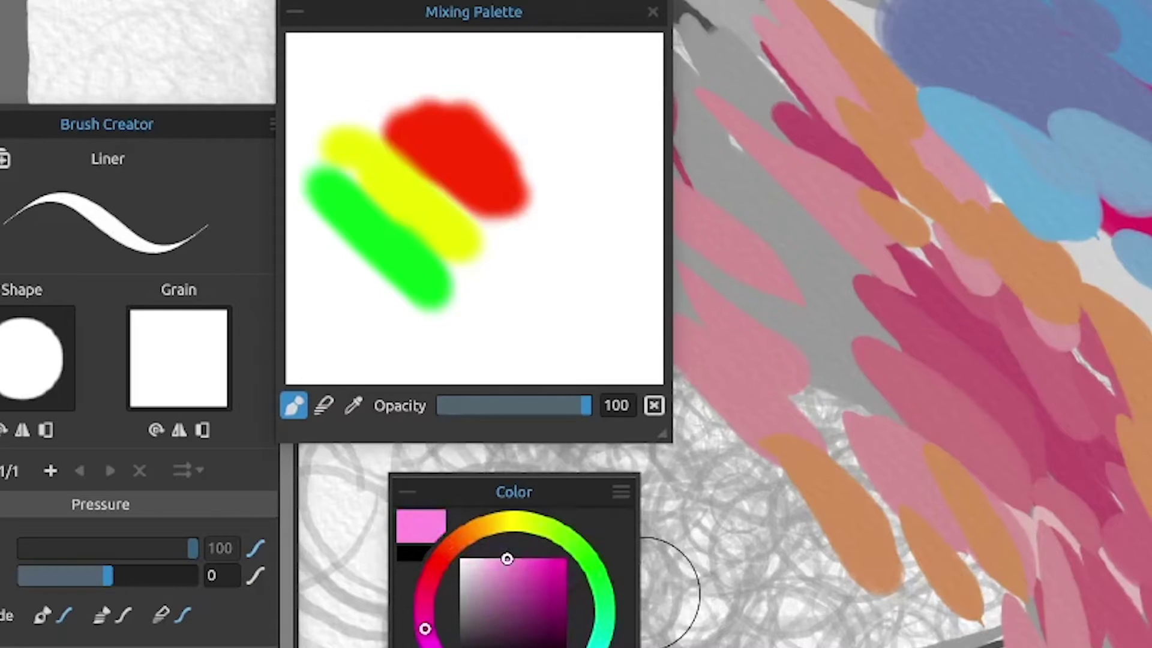
mouse_move(445, 123)
left_mouse_down()
mouse_move(514, 183)
mouse_move(510, 123)
mouse_move(560, 153)
left_mouse_up()
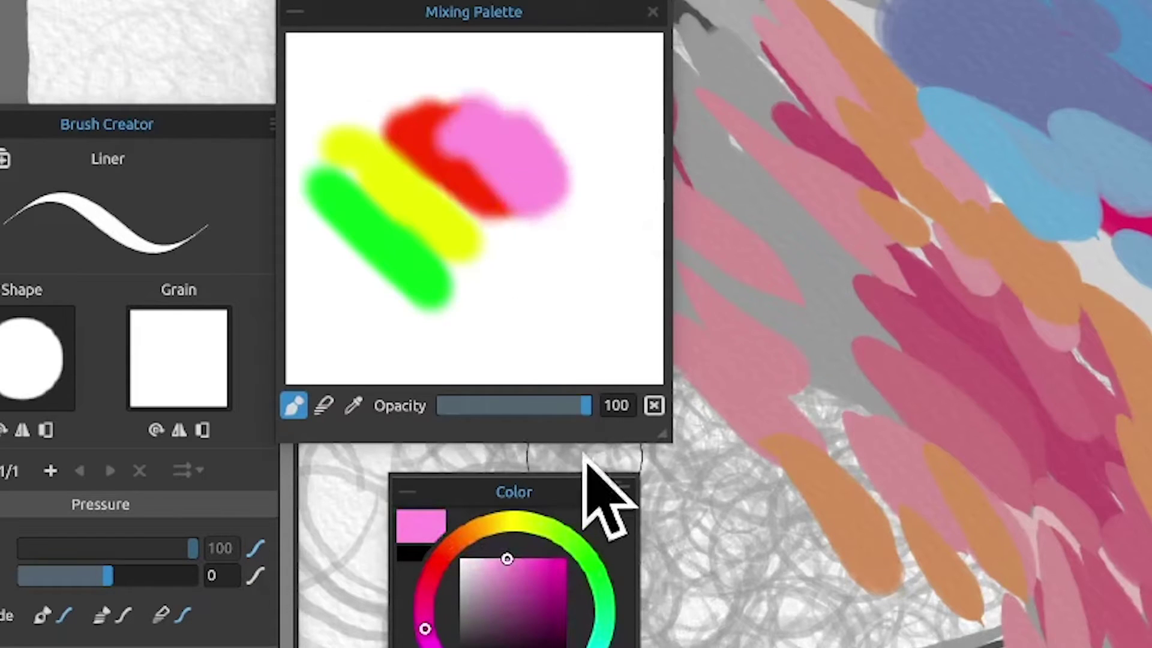
left_click_drag(532, 555, 542, 565)
mouse_move(504, 135)
left_mouse_down()
mouse_move(563, 123)
mouse_move(577, 150)
left_mouse_up()
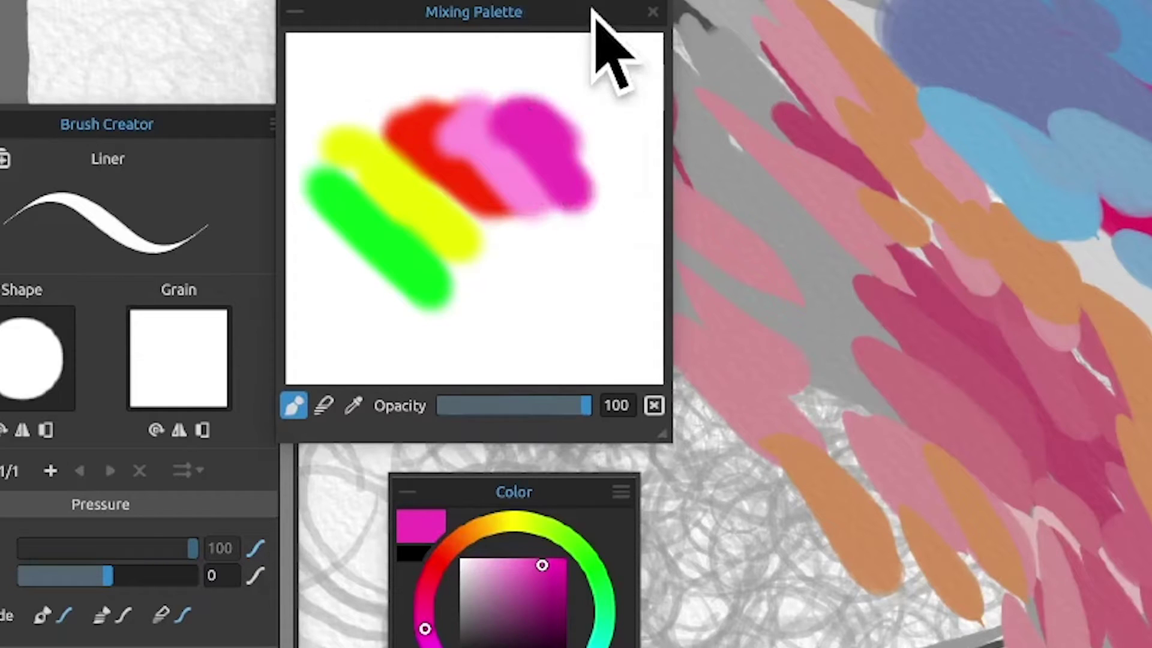
With the Blend tool, smear red, yellow, pink and magenta together, then blend in green
left_click(324, 405)
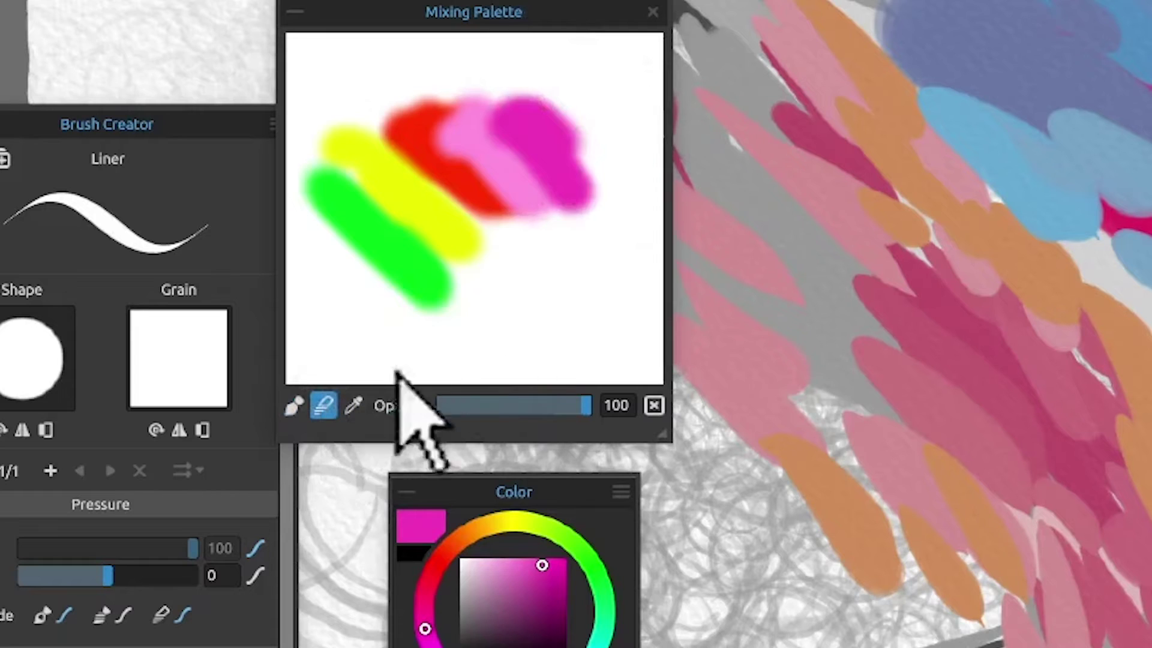
mouse_move(458, 162)
left_mouse_down()
mouse_move(319, 118)
mouse_move(449, 118)
mouse_move(425, 95)
mouse_move(452, 81)
mouse_move(492, 84)
mouse_move(565, 120)
mouse_move(593, 158)
mouse_move(521, 129)
mouse_move(605, 242)
mouse_move(462, 163)
mouse_move(489, 186)
mouse_move(583, 198)
mouse_move(565, 186)
mouse_move(495, 247)
mouse_move(458, 203)
mouse_move(515, 223)
mouse_move(613, 329)
mouse_move(501, 234)
mouse_move(473, 362)
mouse_move(508, 325)
mouse_move(517, 341)
mouse_move(496, 228)
mouse_move(556, 191)
mouse_move(533, 260)
mouse_move(448, 185)
mouse_move(494, 211)
mouse_move(576, 165)
left_mouse_up()
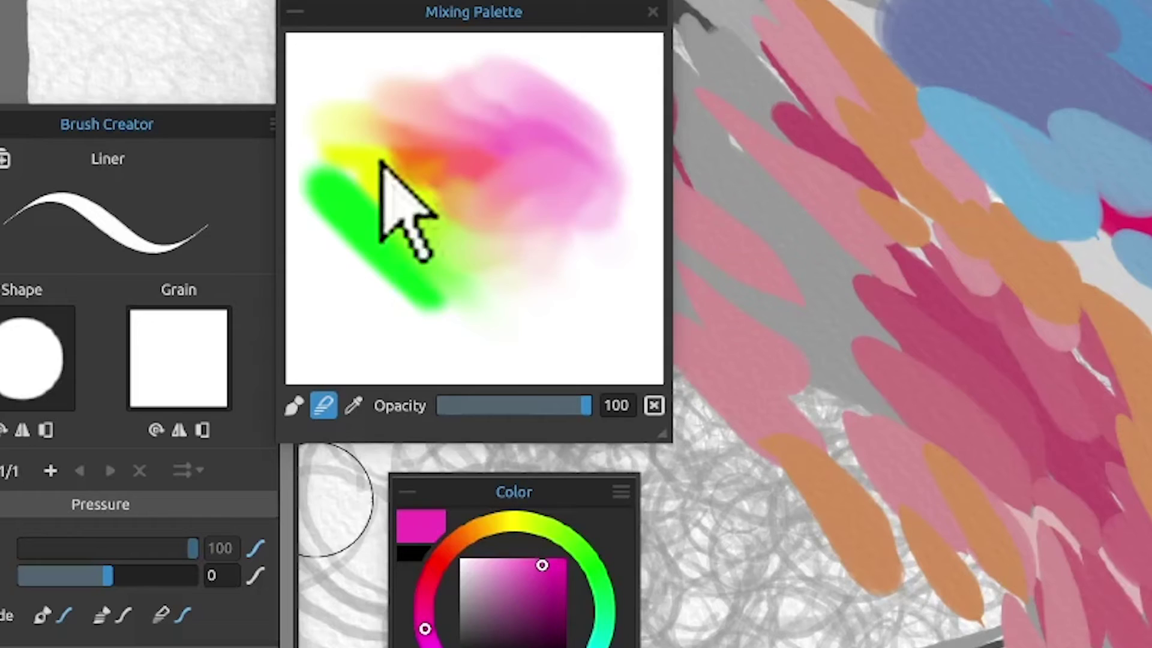
mouse_move(354, 244)
left_mouse_down()
mouse_move(378, 306)
mouse_move(412, 264)
mouse_move(446, 315)
mouse_move(402, 313)
mouse_move(389, 282)
mouse_move(315, 222)
mouse_move(397, 151)
mouse_move(353, 213)
mouse_move(354, 140)
mouse_move(315, 161)
mouse_move(303, 188)
mouse_move(388, 110)
mouse_move(409, 213)
mouse_move(414, 133)
mouse_move(376, 184)
mouse_move(473, 127)
mouse_move(502, 143)
mouse_move(419, 167)
mouse_move(449, 116)
mouse_move(393, 99)
mouse_move(428, 65)
mouse_move(429, 93)
mouse_move(471, 98)
mouse_move(500, 221)
mouse_move(593, 271)
left_mouse_up()
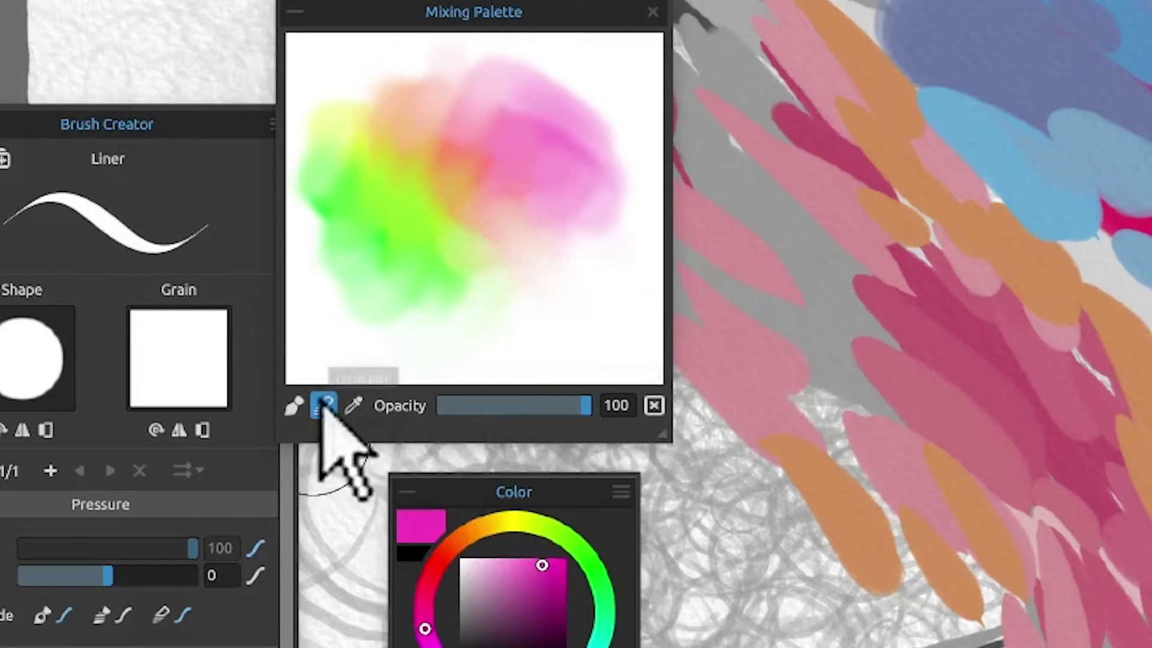
With the Color pick tool, sample orange and then pink tones from the blended mix
left_click(354, 407)
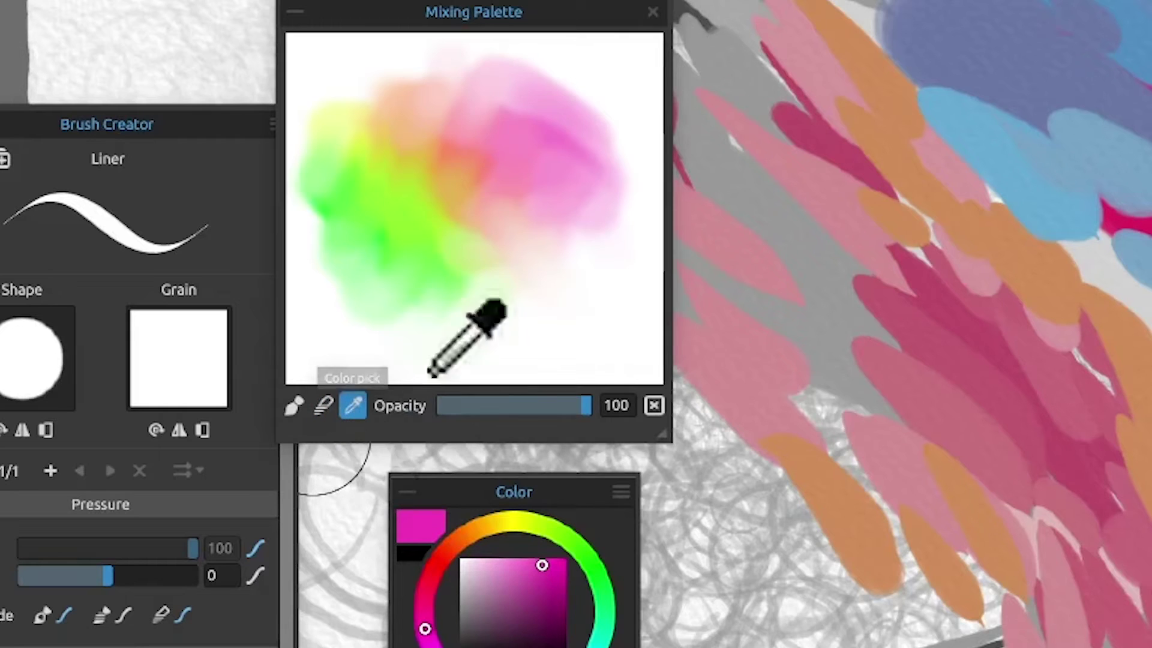
left_click(453, 184)
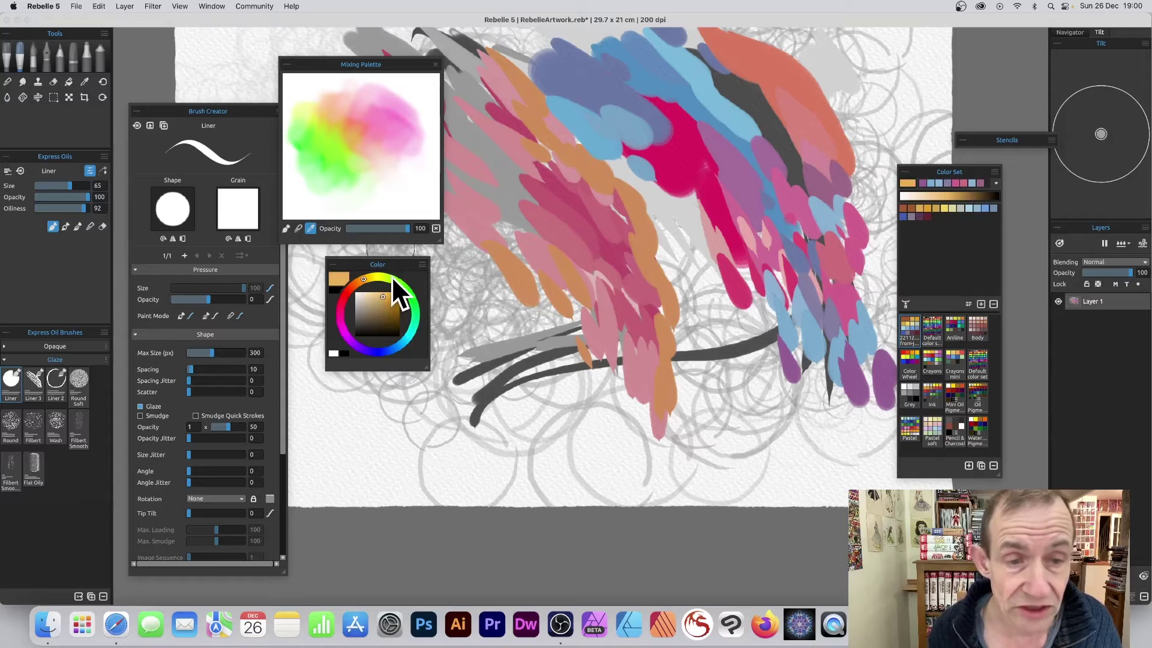
left_click(373, 113)
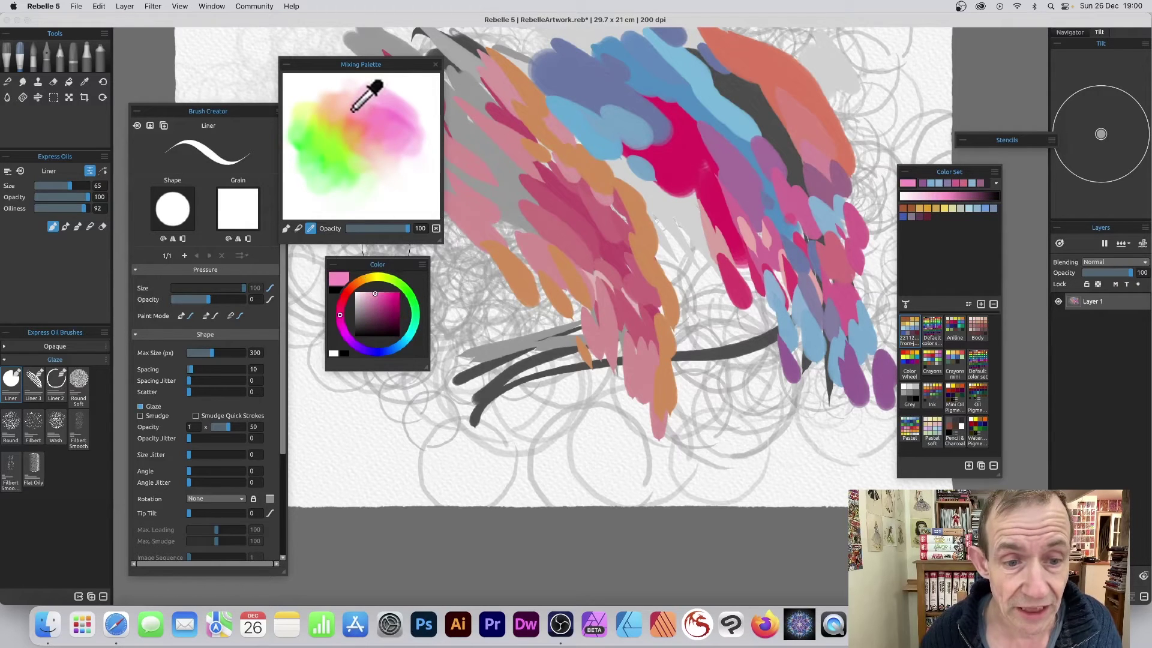
mouse_move(429, 144)
left_mouse_down()
mouse_move(394, 133)
mouse_move(370, 154)
mouse_move(378, 134)
mouse_move(373, 169)
mouse_move(377, 135)
mouse_move(327, 138)
mouse_move(330, 150)
mouse_move(364, 109)
mouse_move(366, 118)
left_mouse_up()
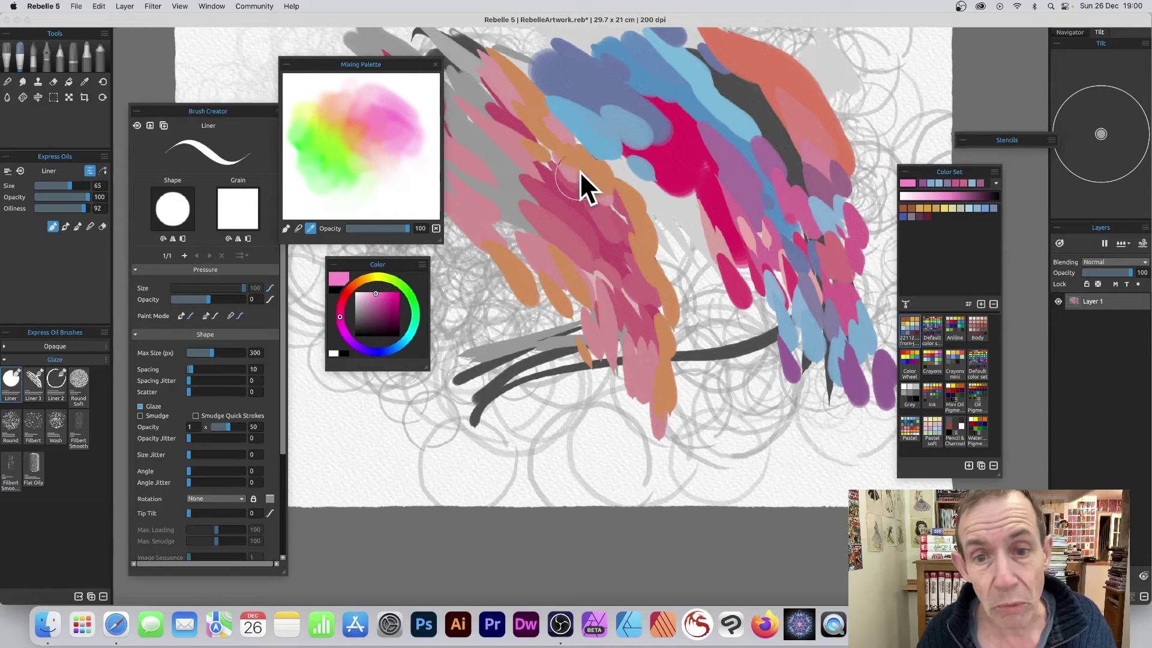
Paint a broad pink stroke, then yellow-green and light-pink strokes across the artwork's middle
mouse_move(563, 153)
left_mouse_down()
mouse_move(649, 221)
mouse_move(705, 287)
left_mouse_up()
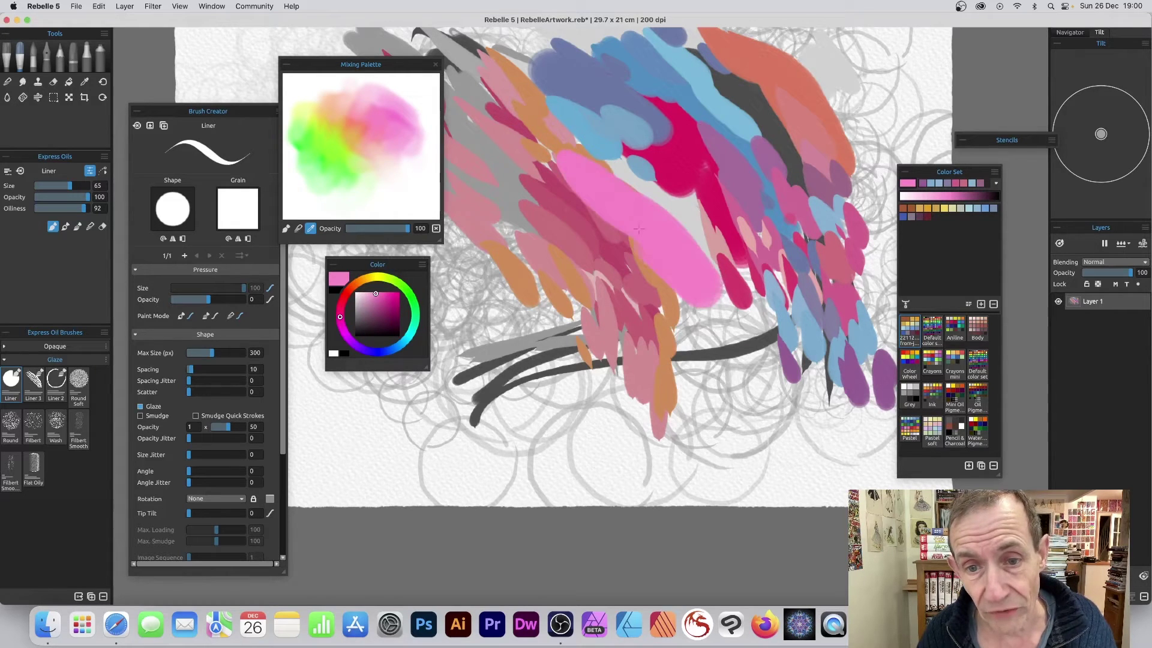
left_click(341, 138)
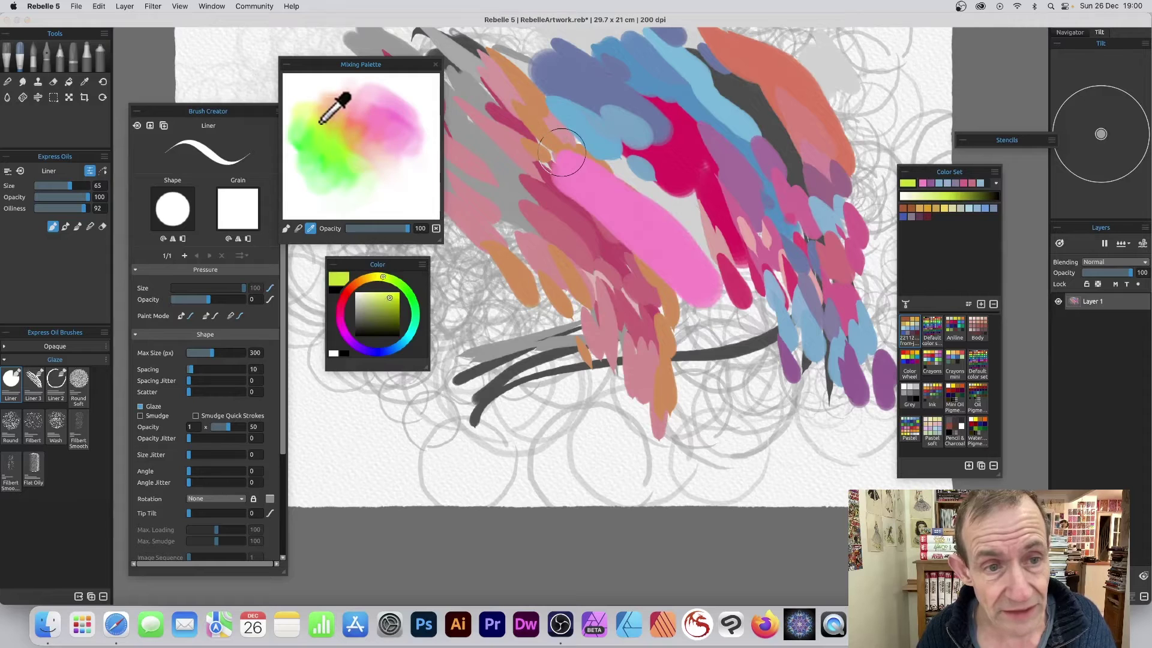
mouse_move(592, 211)
left_mouse_down()
mouse_move(652, 264)
mouse_move(624, 251)
mouse_move(657, 267)
left_mouse_up()
left_click(353, 105)
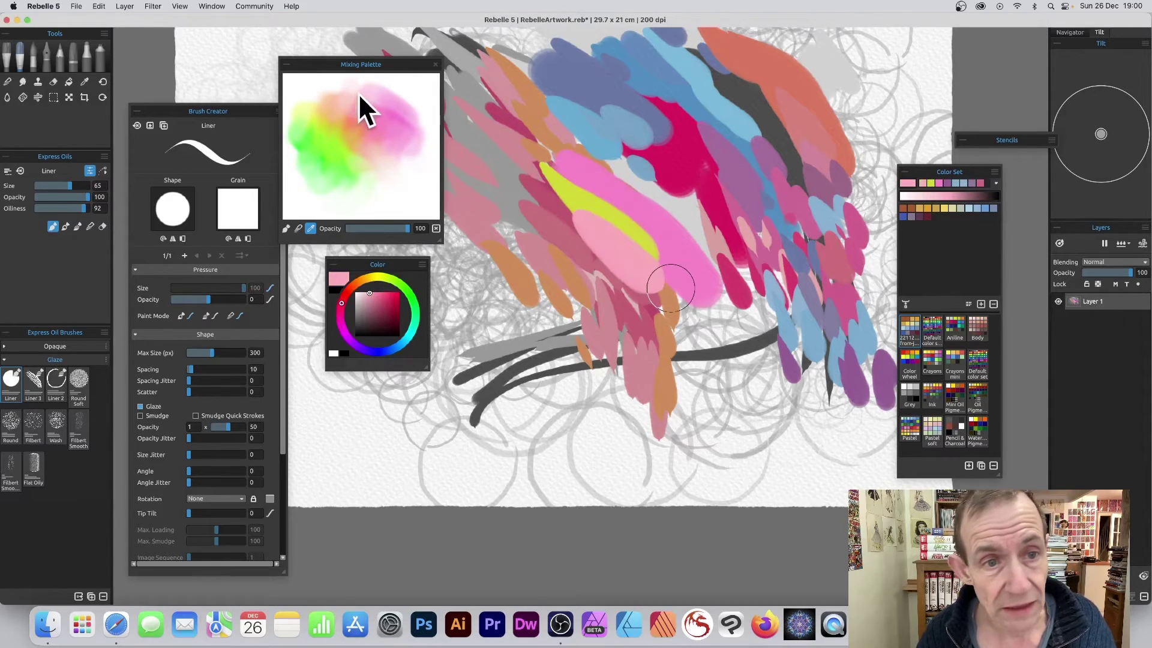
left_click(359, 95)
mouse_move(578, 235)
left_mouse_down()
mouse_move(594, 264)
mouse_move(660, 309)
left_mouse_up()
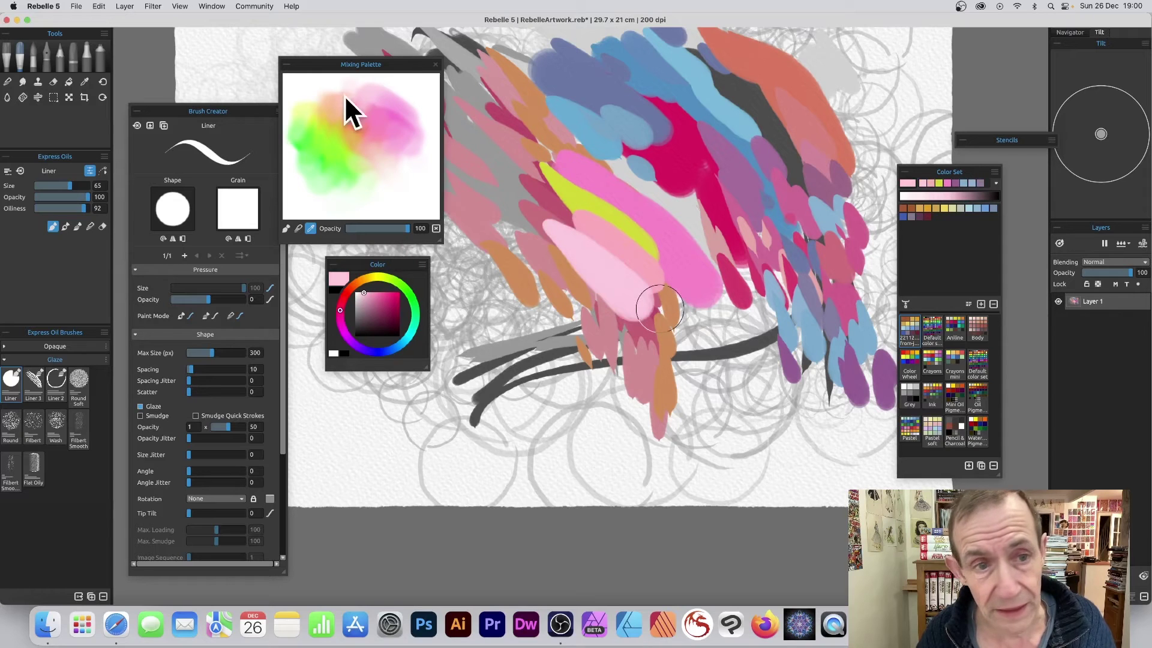
Paint more pink strokes toward the lower canvas edge, resampling slightly different pinks each time
left_click(373, 93)
mouse_move(560, 245)
left_mouse_down()
mouse_move(579, 279)
mouse_move(635, 327)
left_mouse_up()
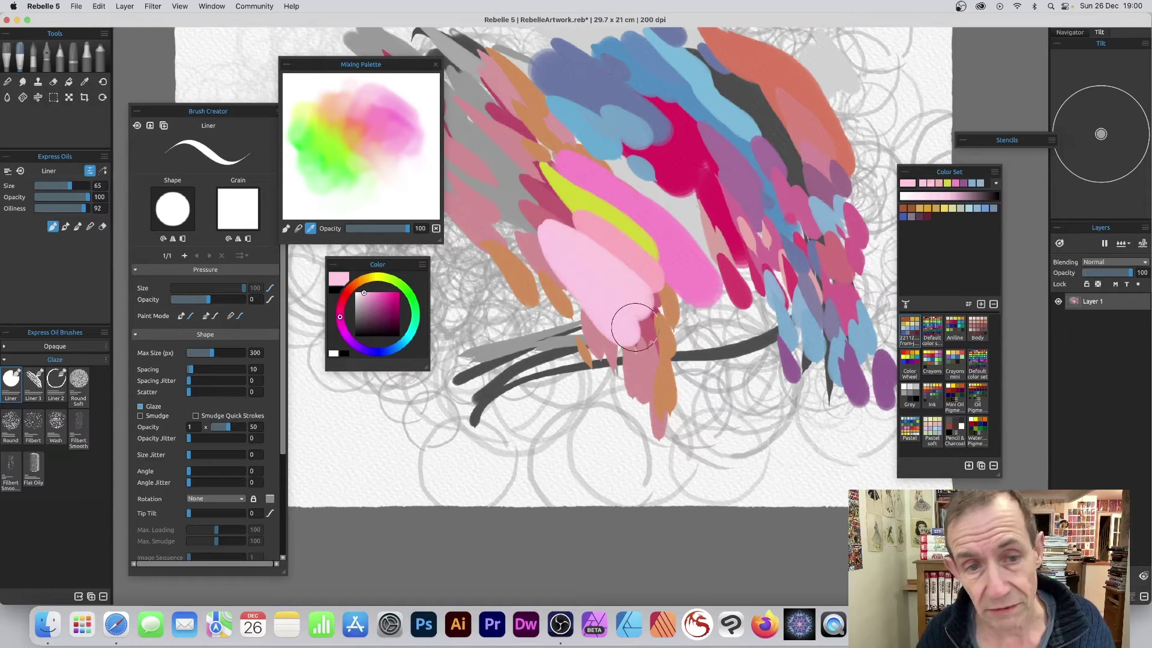
mouse_move(537, 237)
left_mouse_down()
mouse_move(573, 297)
mouse_move(629, 342)
mouse_move(621, 378)
left_mouse_up()
left_click(384, 117)
left_click_drag(582, 314, 618, 417)
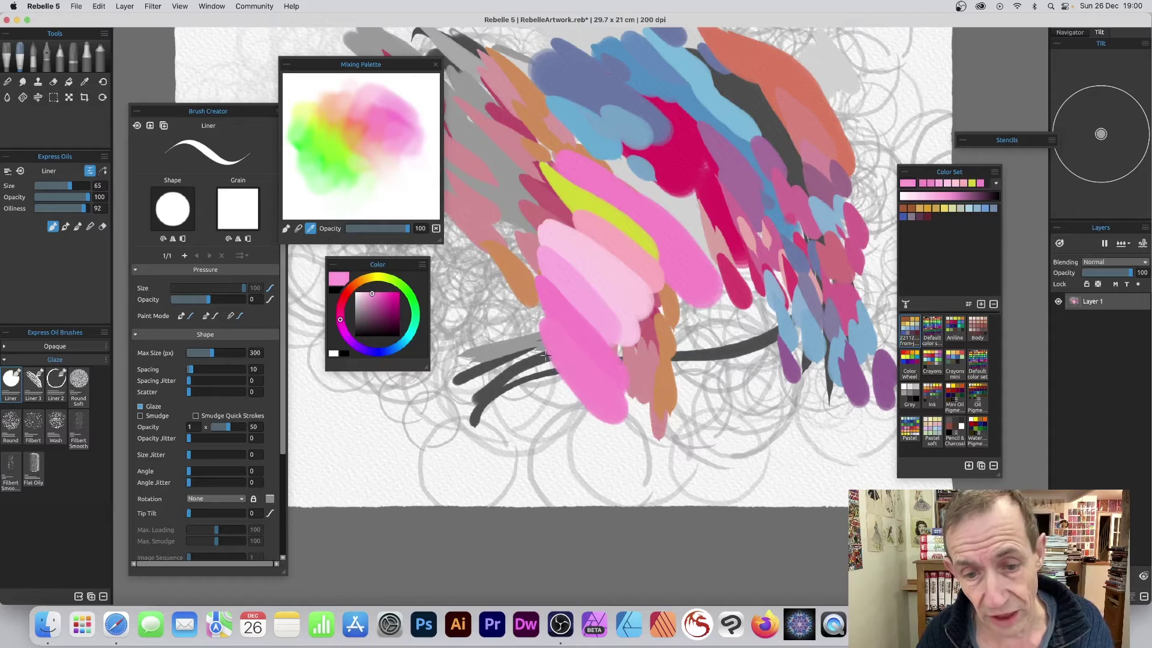
left_click(410, 120)
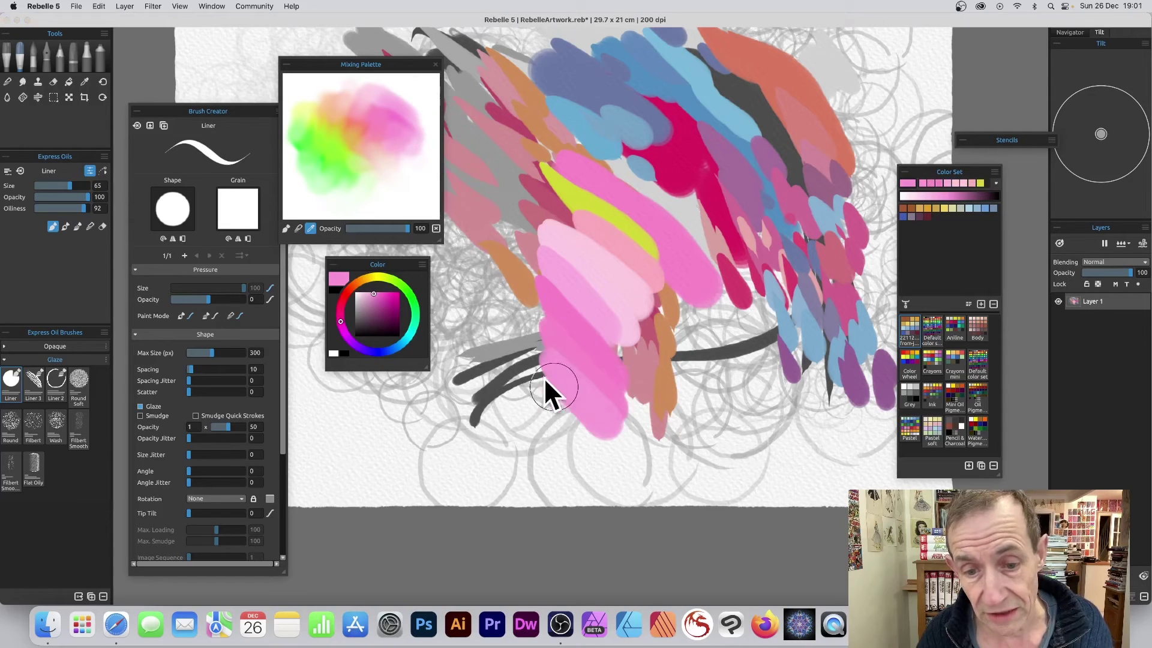
left_click_drag(548, 391, 606, 444)
left_click(403, 116)
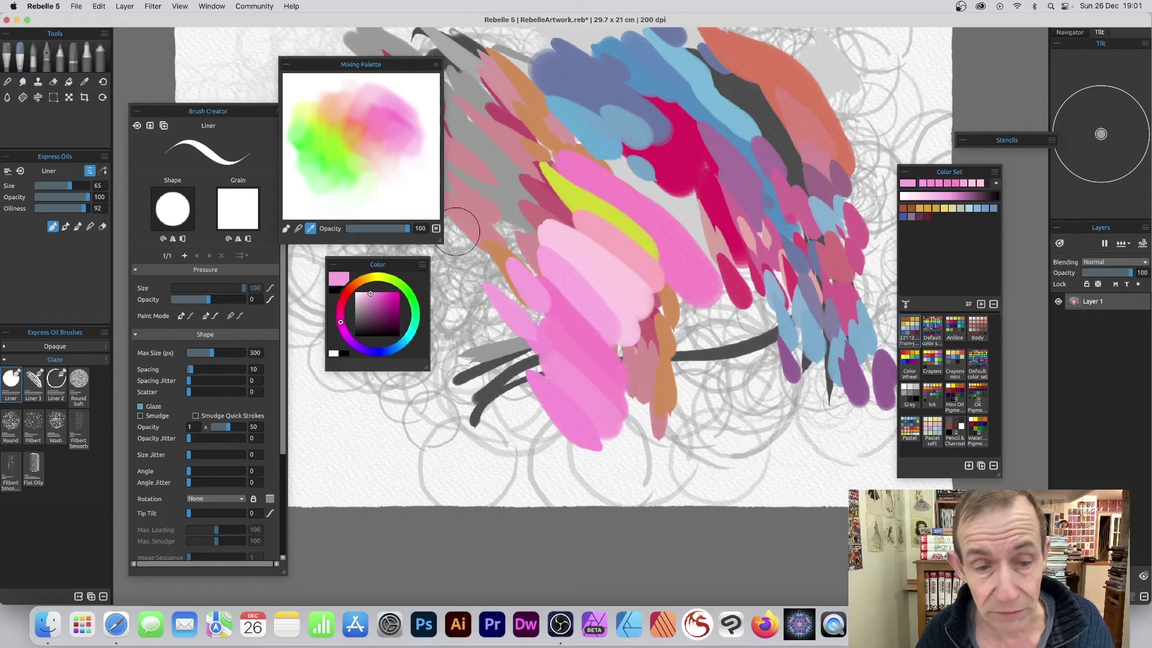
Sample peach and paint a stroke over the pink, then sample pink and green
left_click(334, 111)
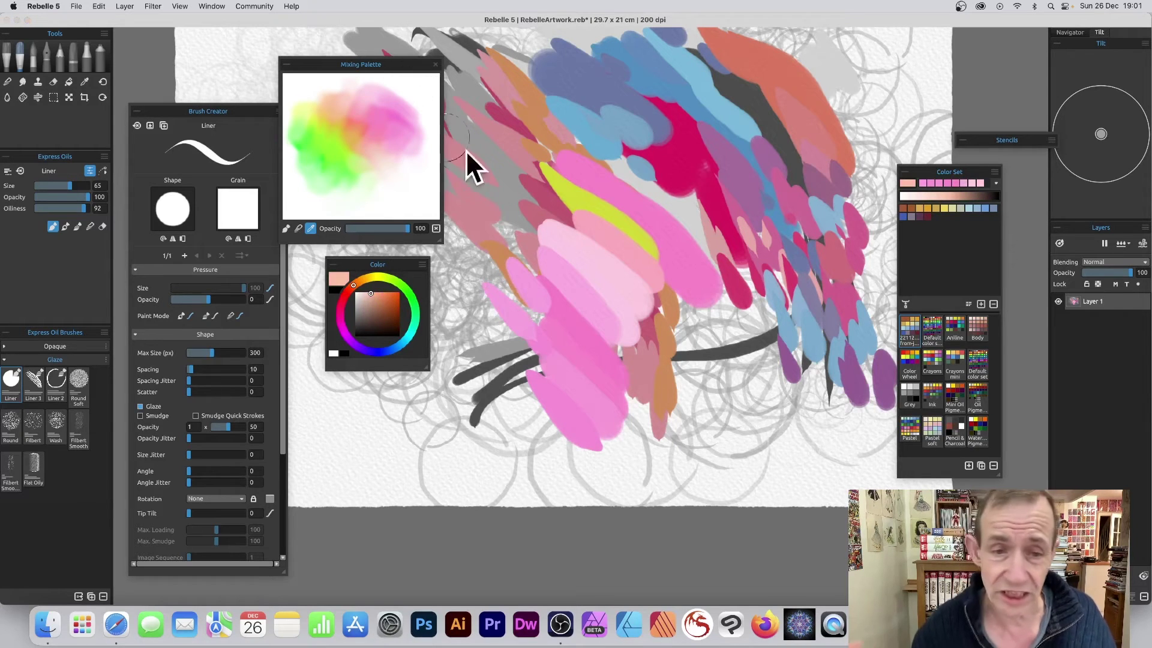
mouse_move(522, 175)
left_mouse_down()
mouse_move(546, 214)
mouse_move(536, 278)
left_mouse_up()
left_click(373, 131)
left_click(337, 162)
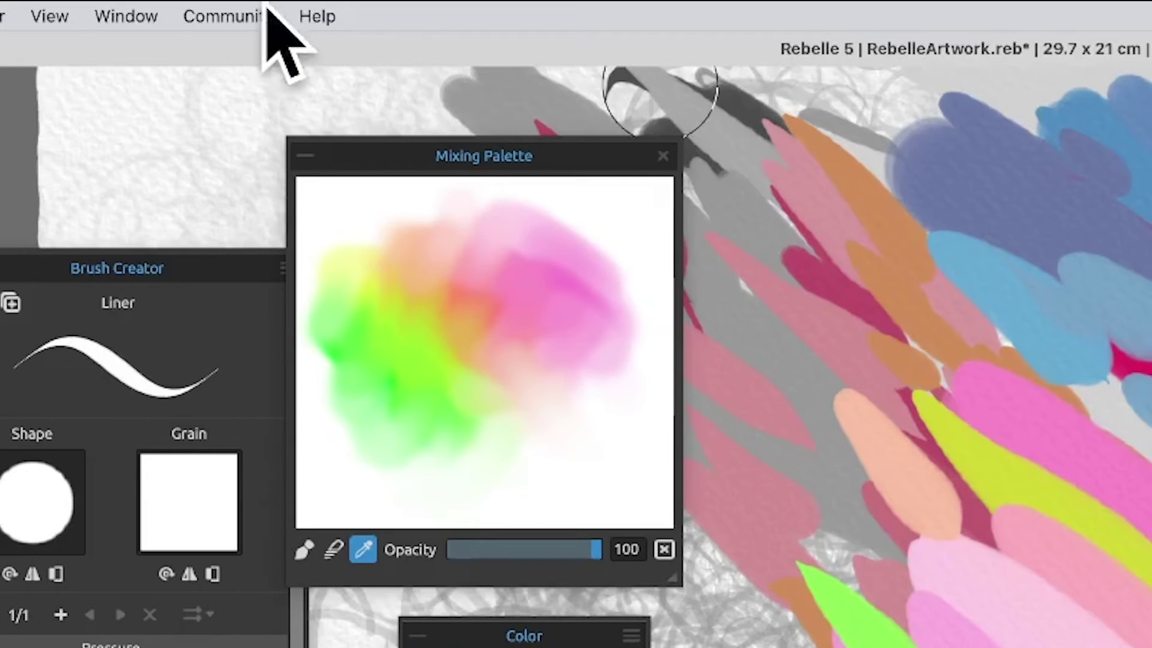
Show the Color Set panel from the panel list and open its options menu
left_click(212, 6)
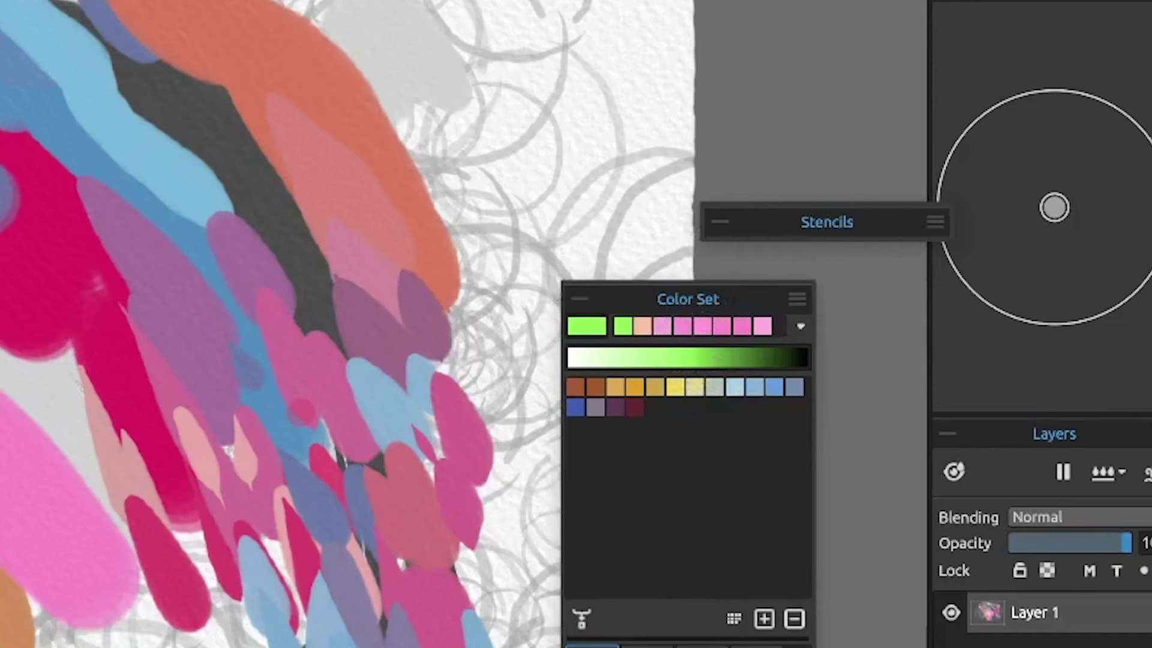
left_click(798, 299)
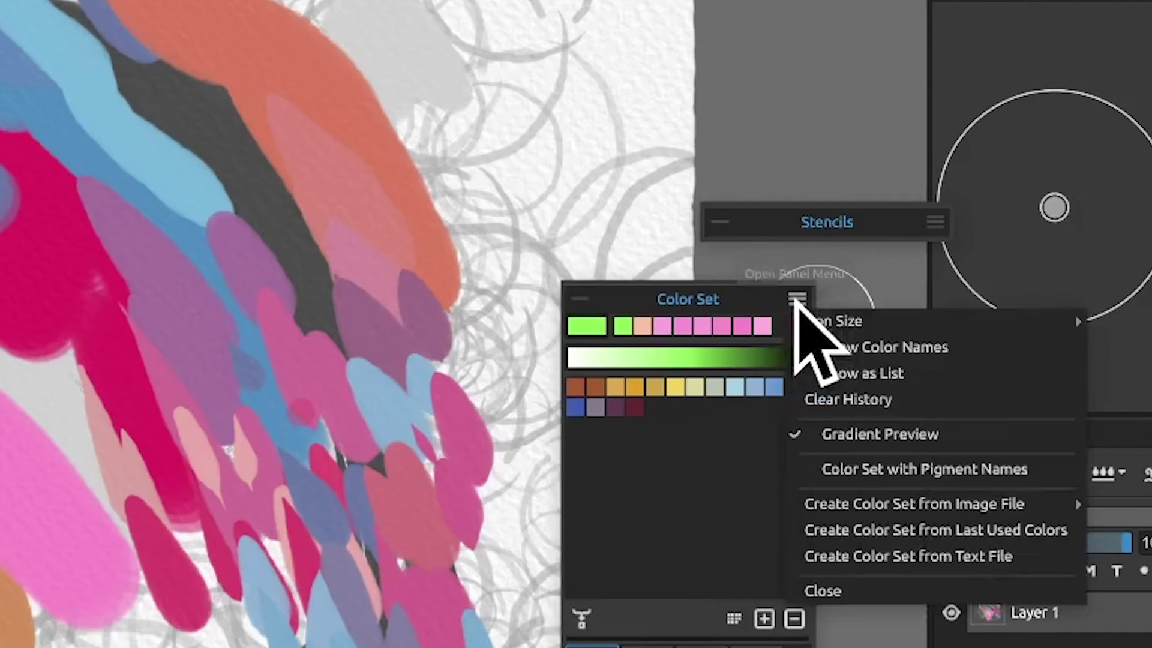
Choose Create Color Set from Last Used Colors to build a set of the painting's pinks, greens and peaches
left_click(894, 529)
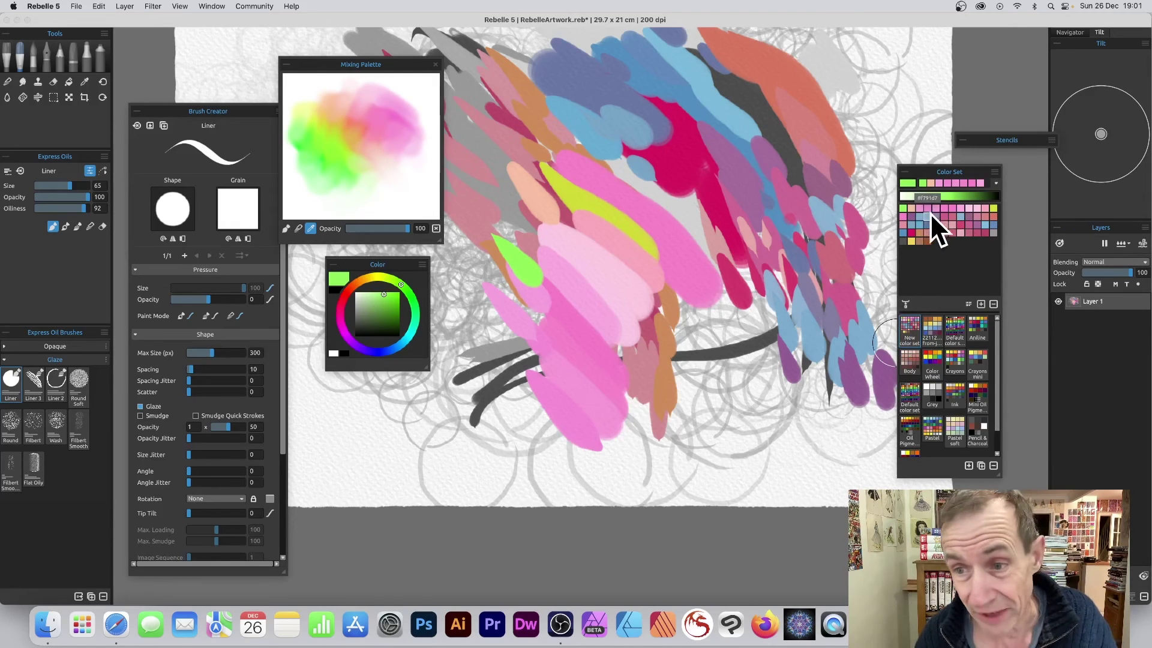
Sample peach, then salmon, then pink from the Mixing Palette, nudging the canvas slightly
left_click(357, 137)
left_click(342, 116)
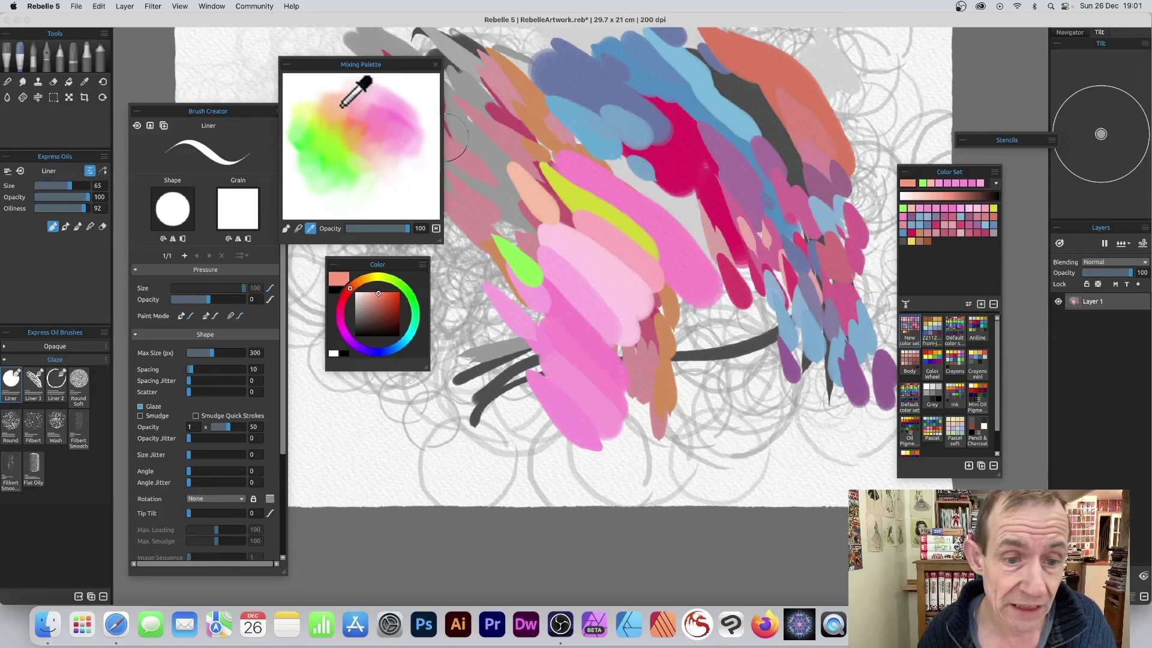
left_click_drag(530, 136, 548, 129)
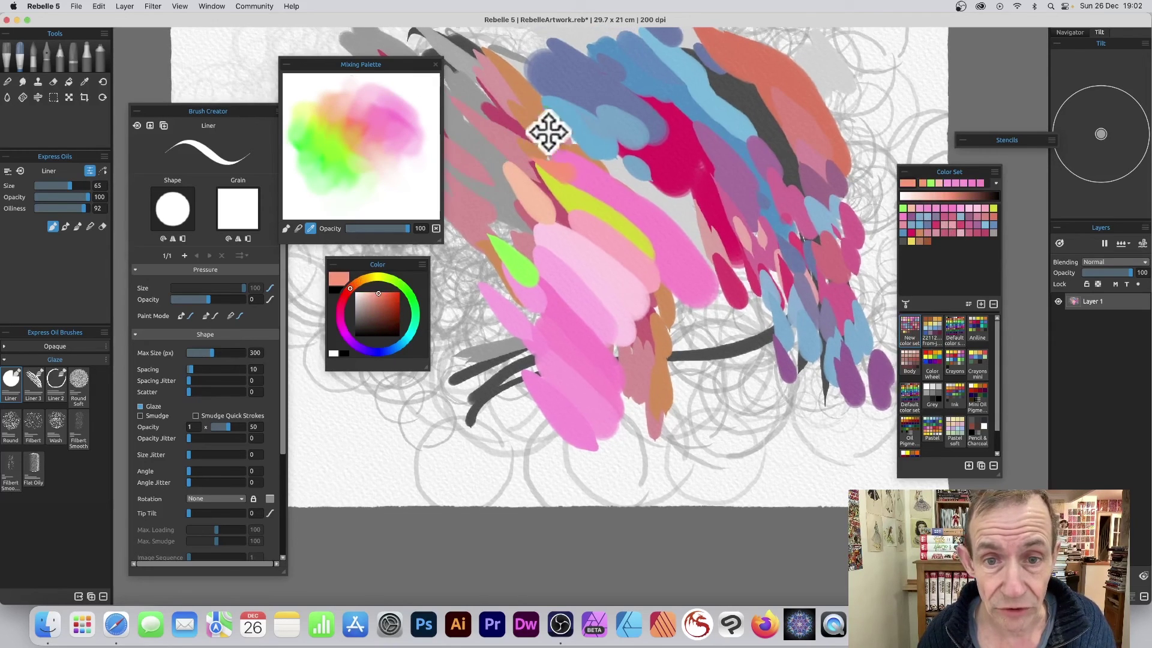
left_click(371, 115)
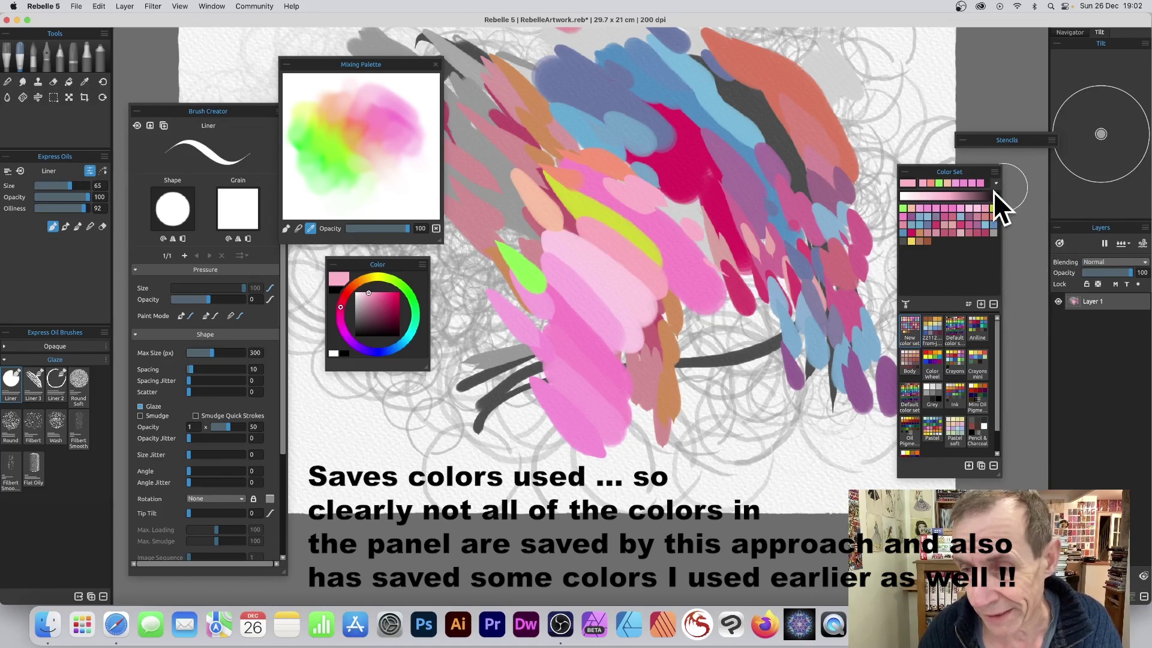
Open the Window menu listing the panels that can be shown or hidden
left_click(214, 6)
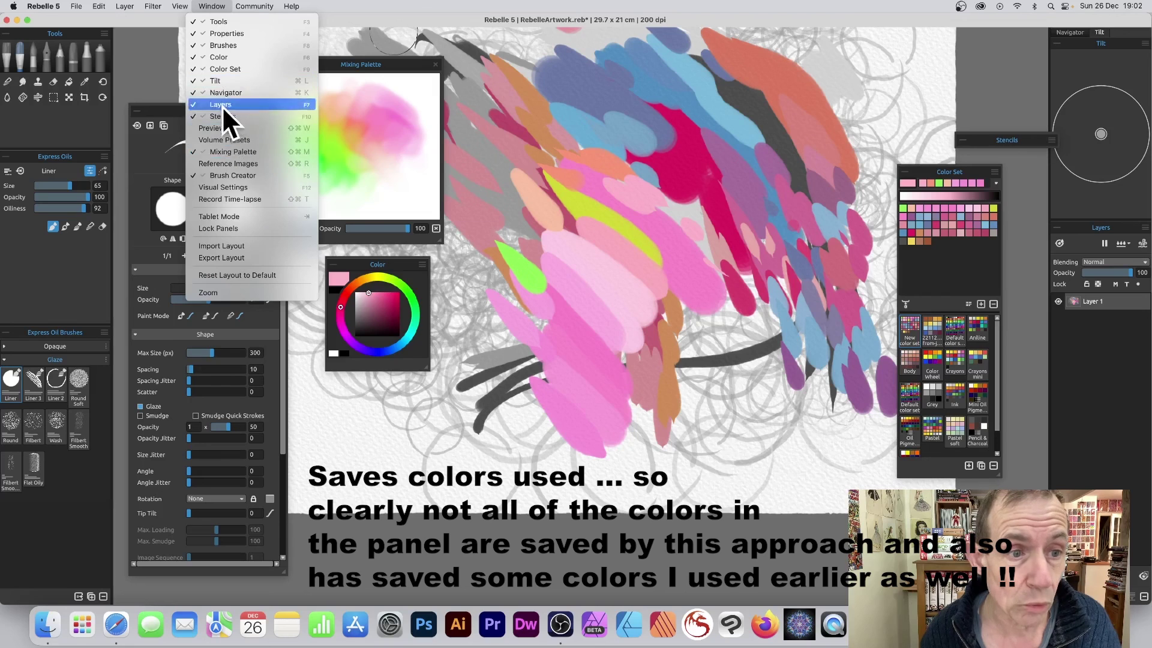